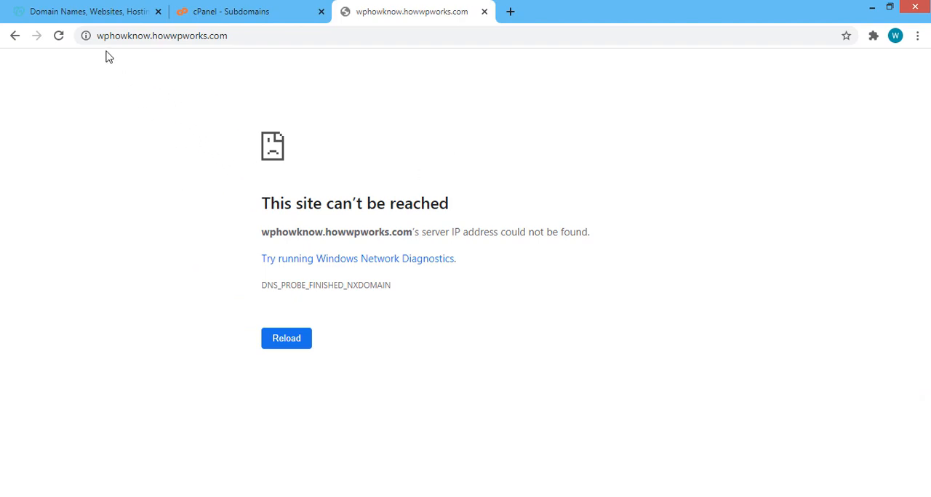
- Switch to the GoDaddy site and open DNS management for howwpworks.com from the account's product list
click(79, 8)
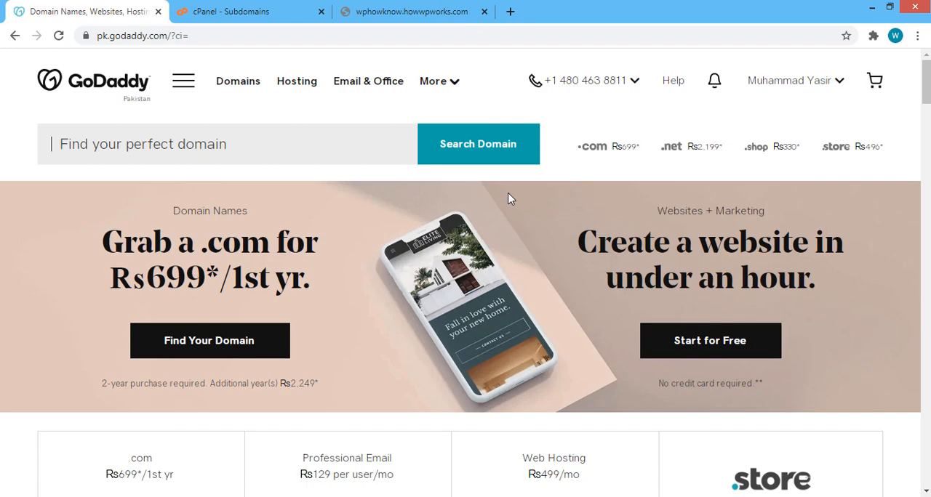
click(796, 91)
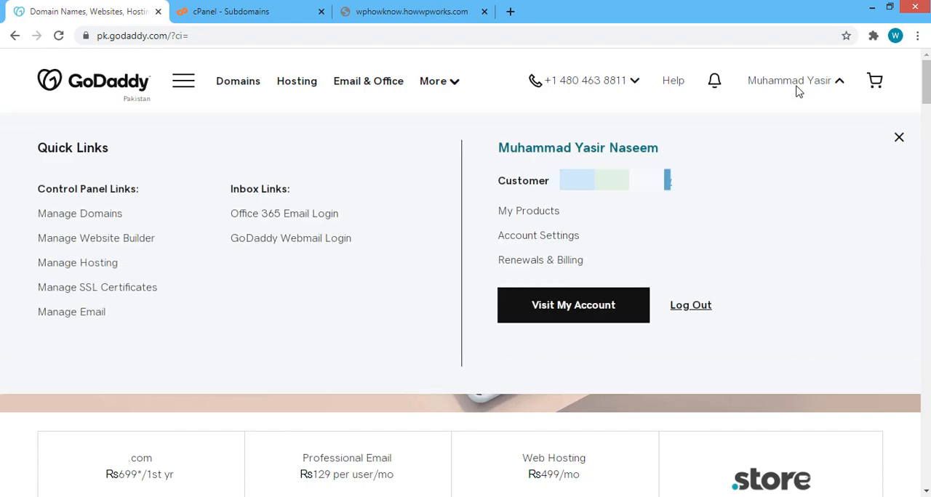
click(538, 212)
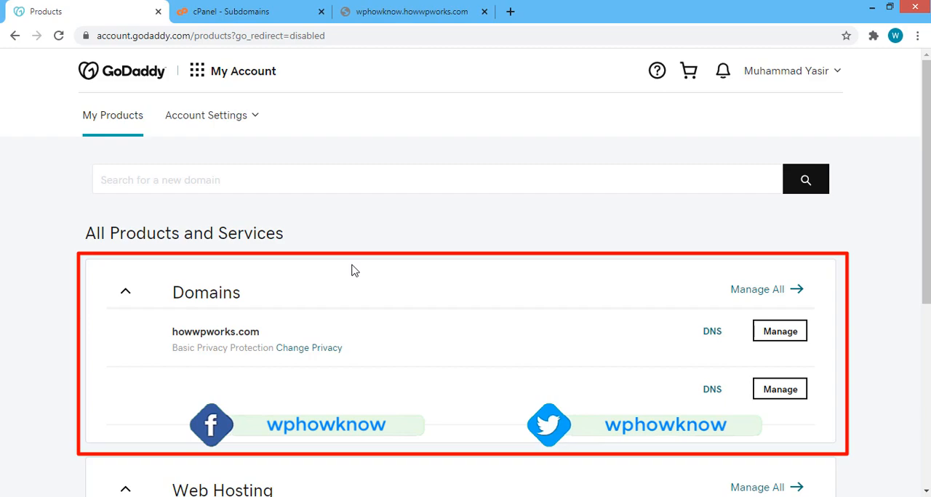
drag(173, 331, 271, 336)
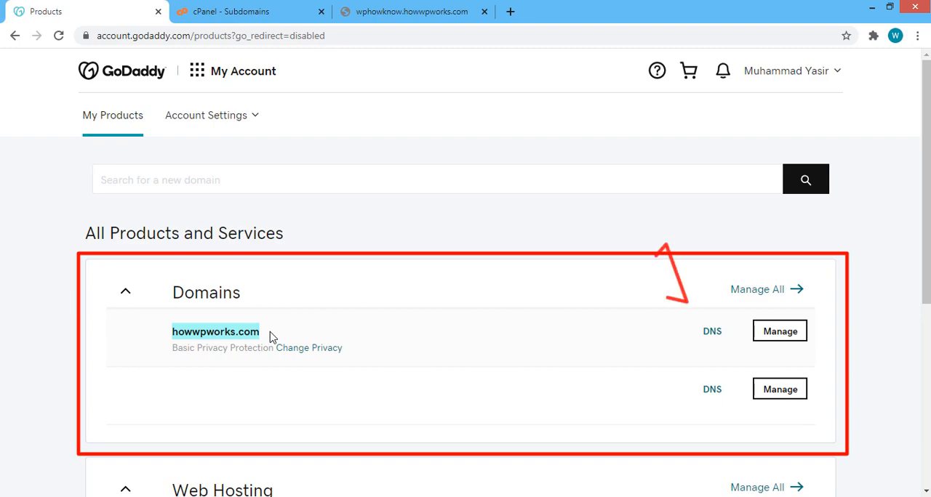
click(713, 336)
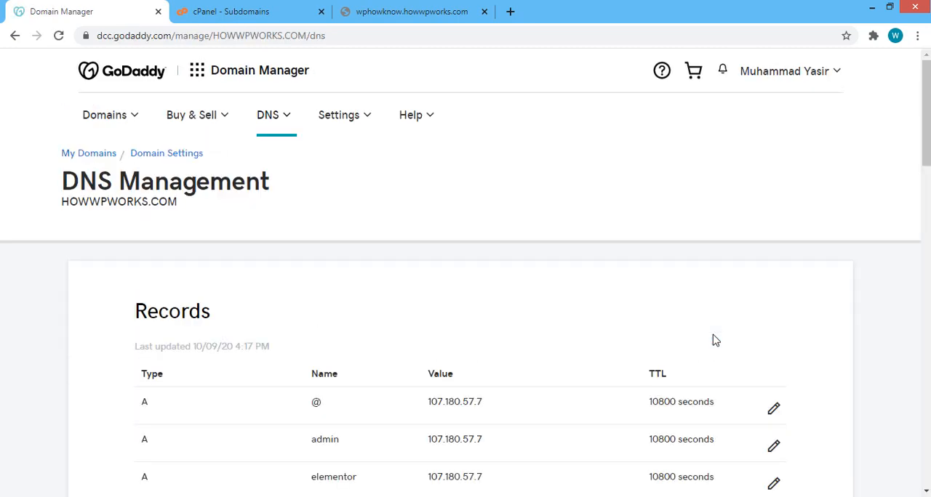
- Review the DNS records and copy the IP address of the A record named @
scroll(715, 340, down, 5)
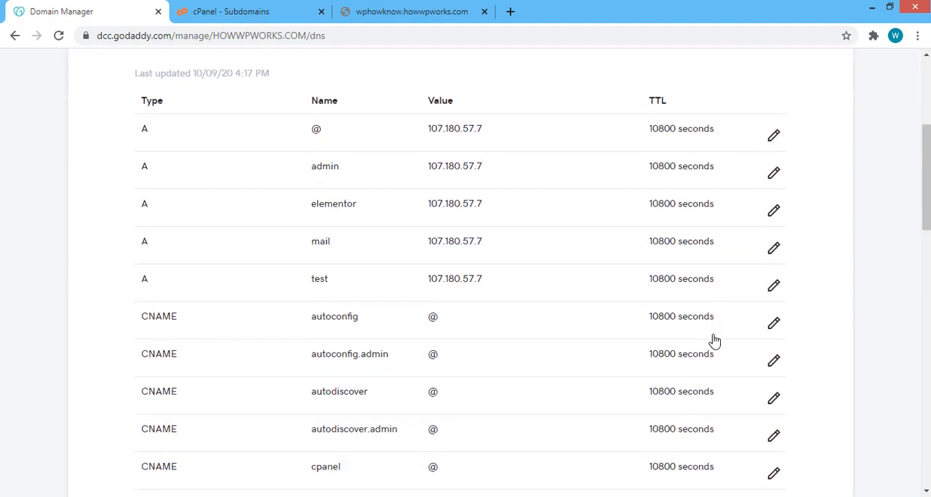
scroll(715, 340, down, 5)
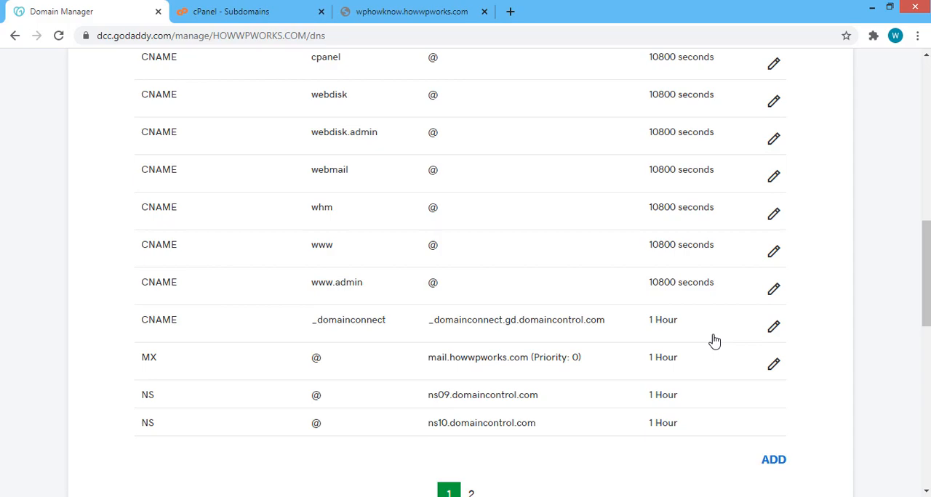
scroll(715, 340, up, 7)
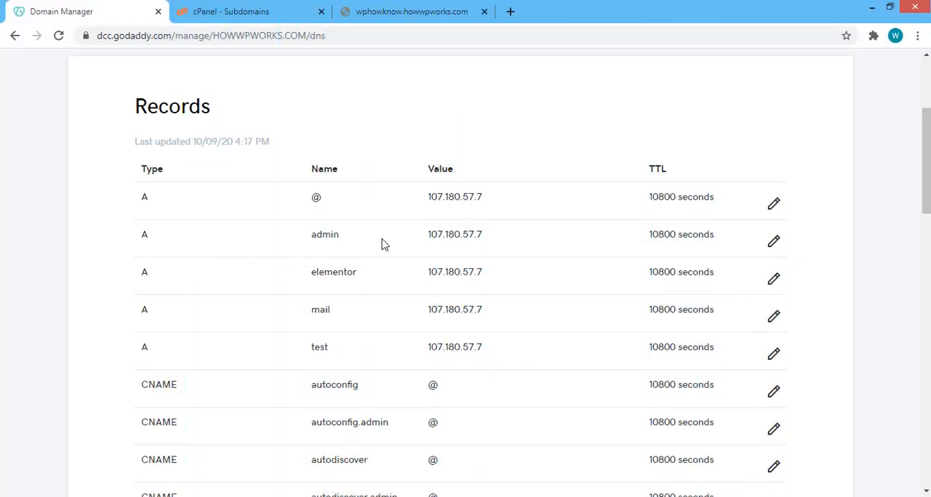
double_click(434, 194)
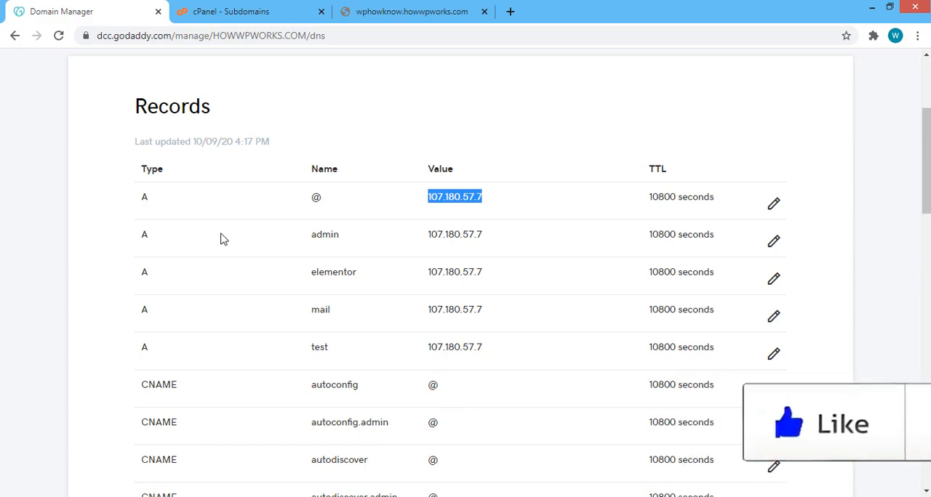
right_click(461, 196)
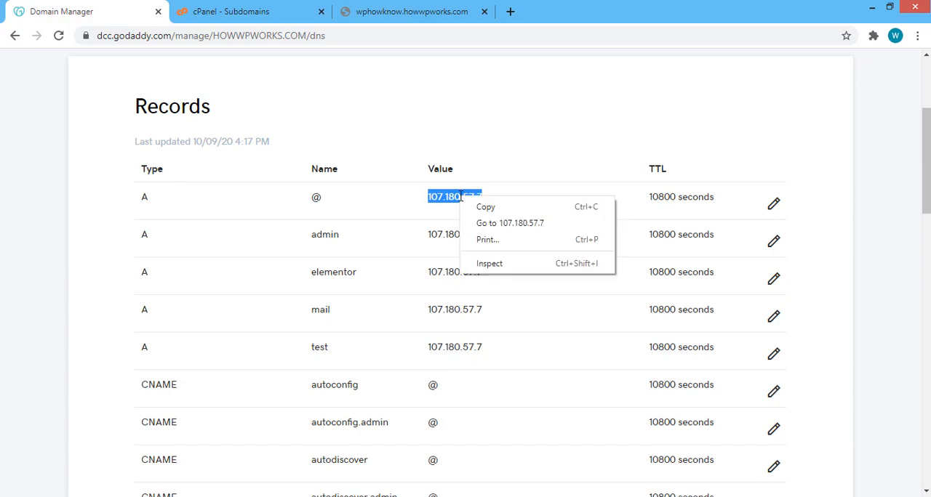
click(486, 209)
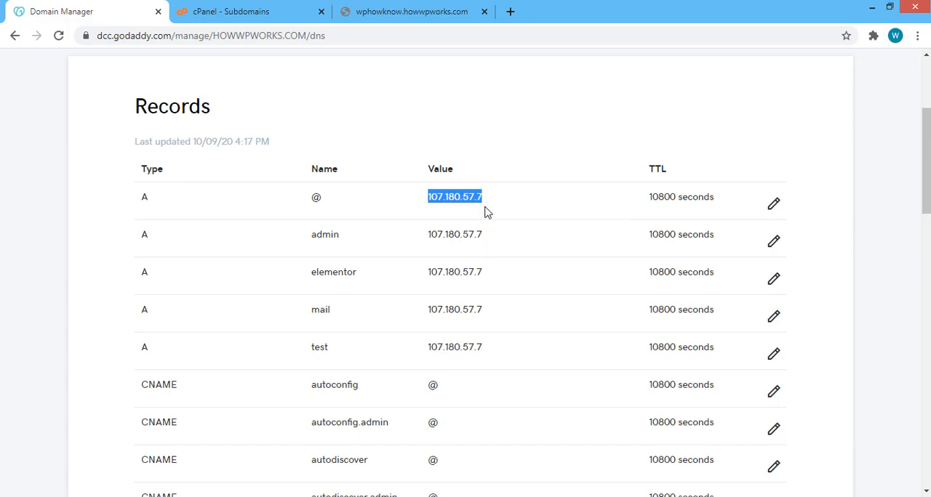
- Start a new DNS record of type A with host wphowknow pointing to 107.180.57.7
scroll(486, 210, down, 10)
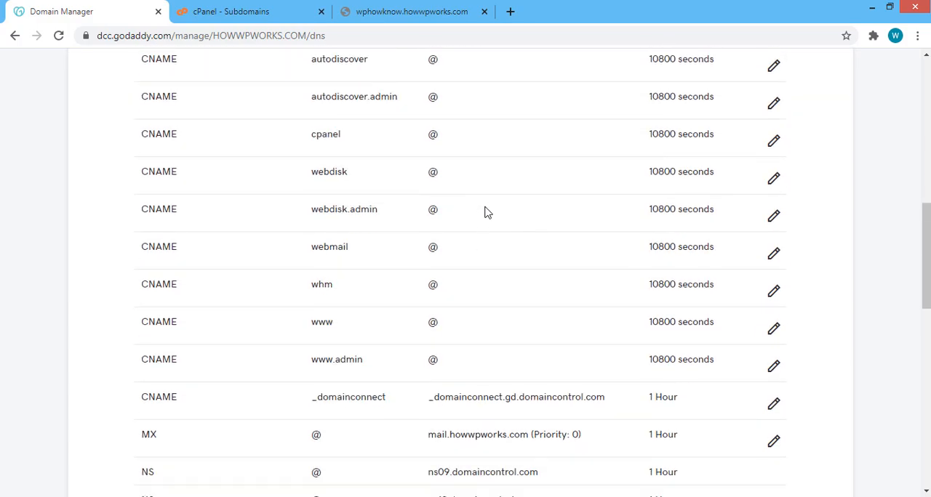
click(766, 258)
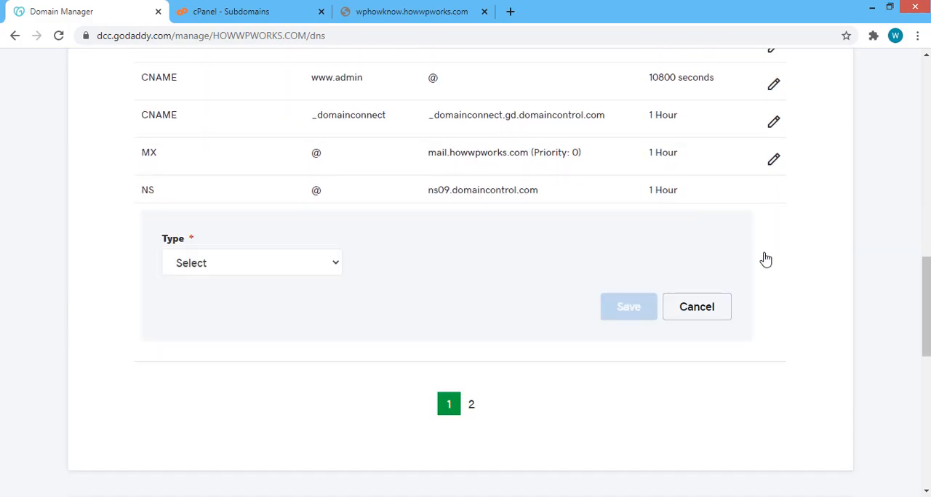
click(276, 269)
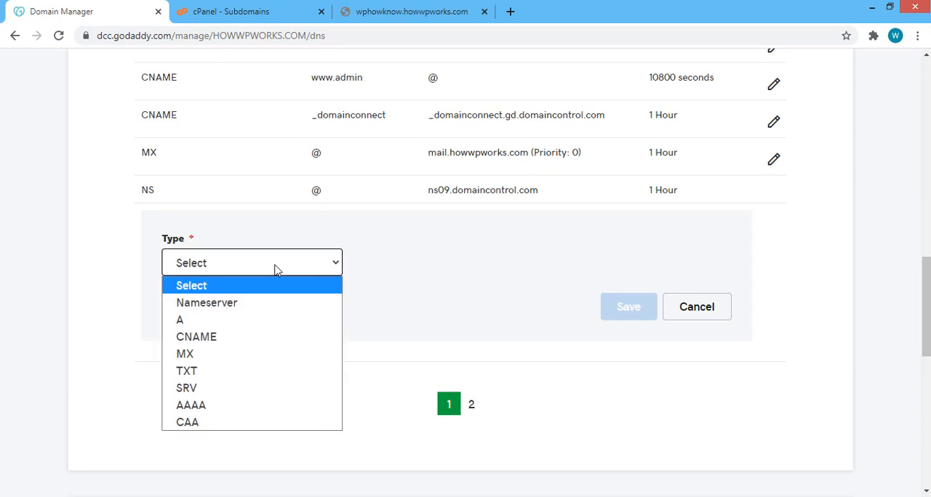
click(190, 322)
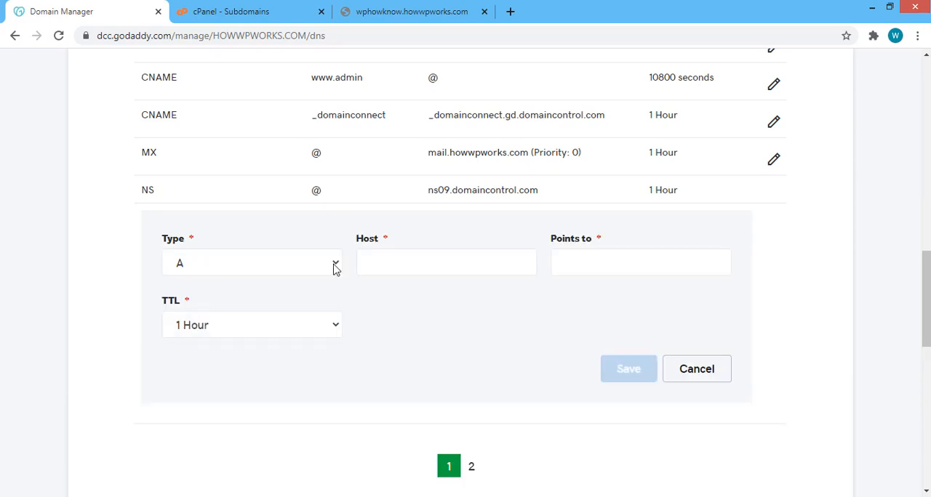
click(391, 260)
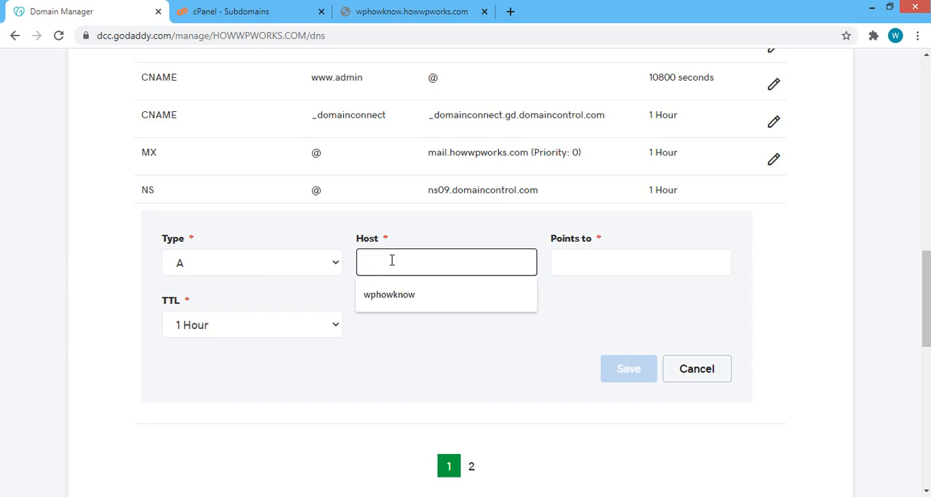
click(399, 302)
click(575, 266)
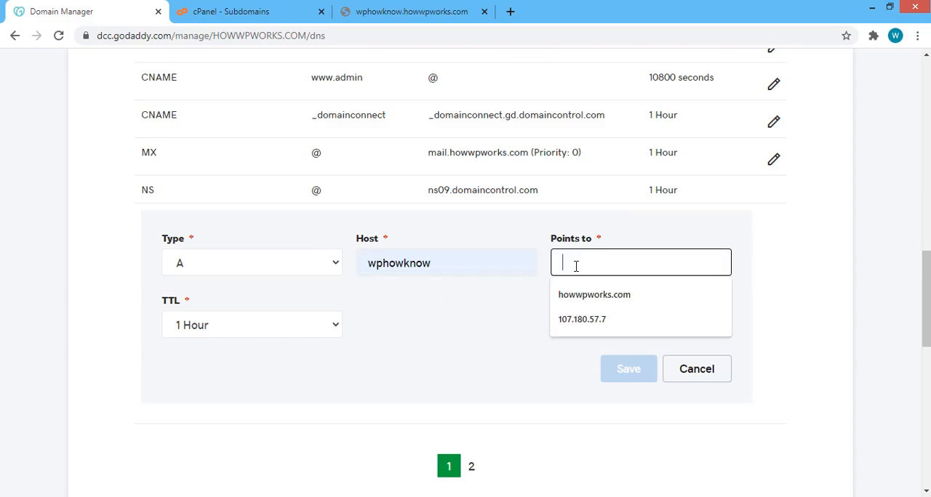
click(603, 320)
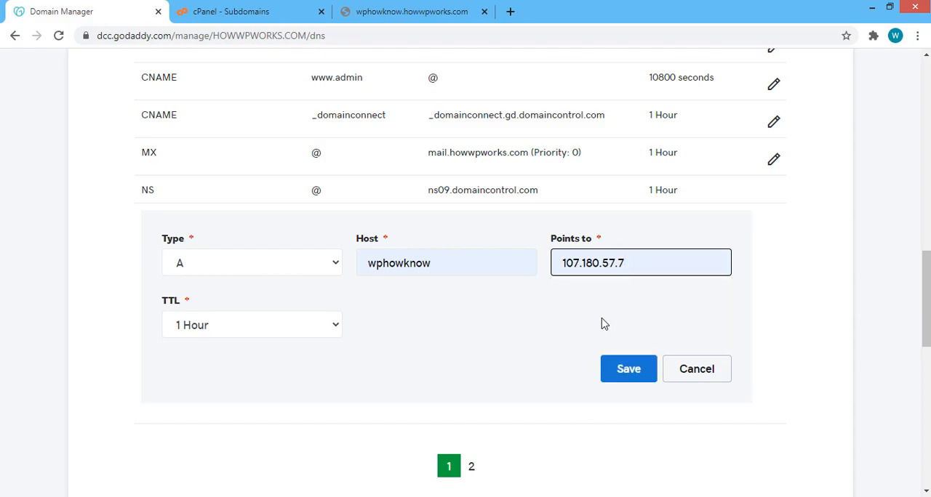
- Give the new A record a custom TTL of 600 seconds and save it
click(226, 298)
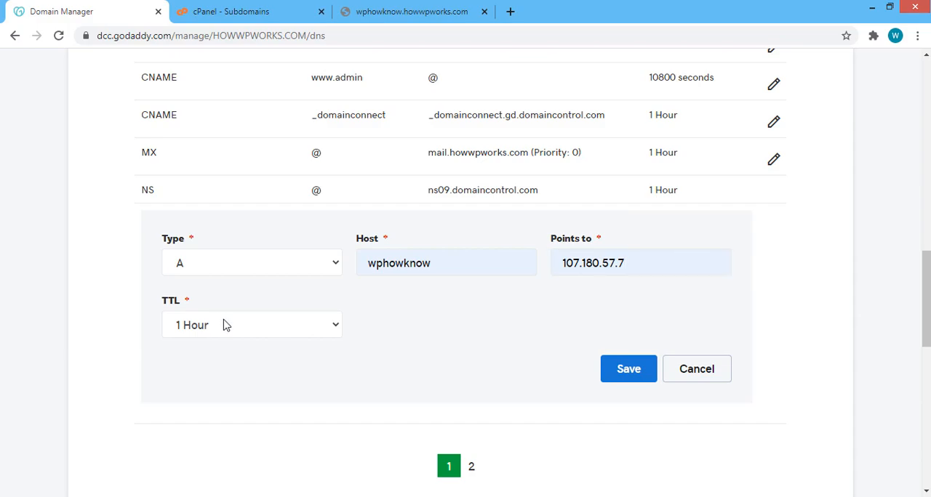
click(226, 325)
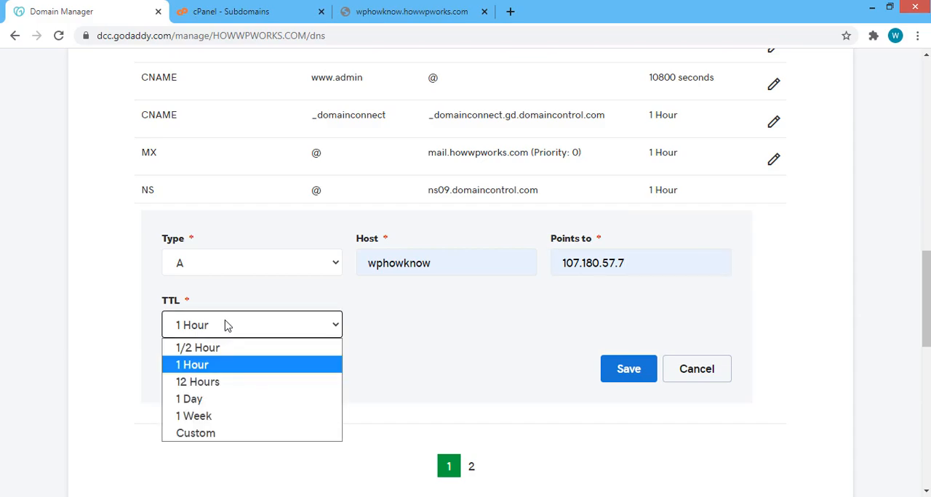
click(233, 435)
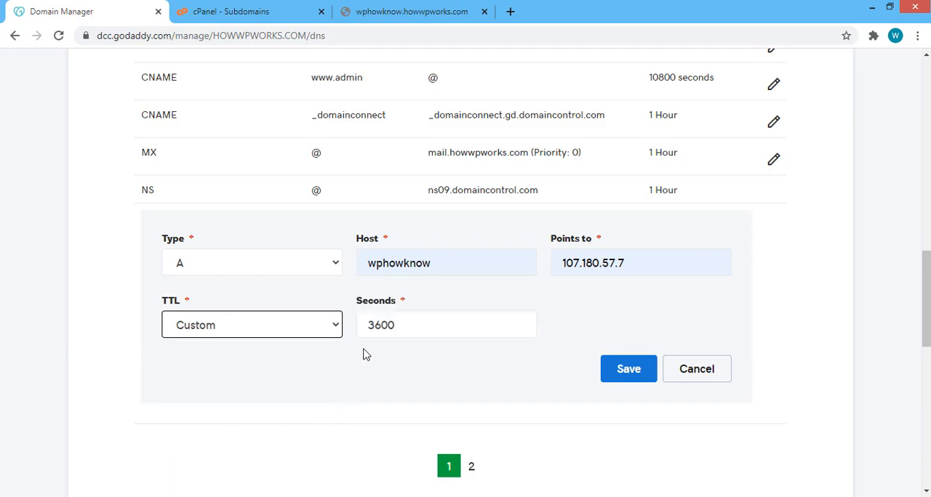
drag(375, 331, 367, 330)
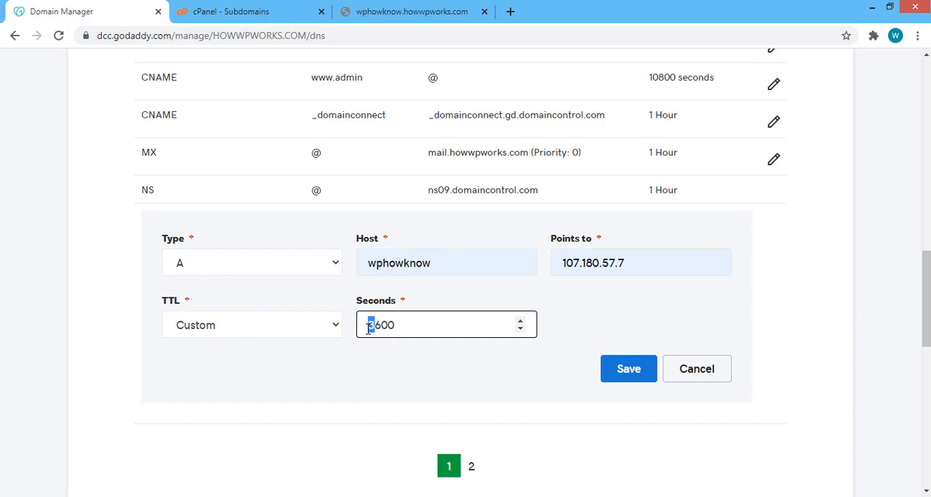
key(BackSpace)
click(622, 370)
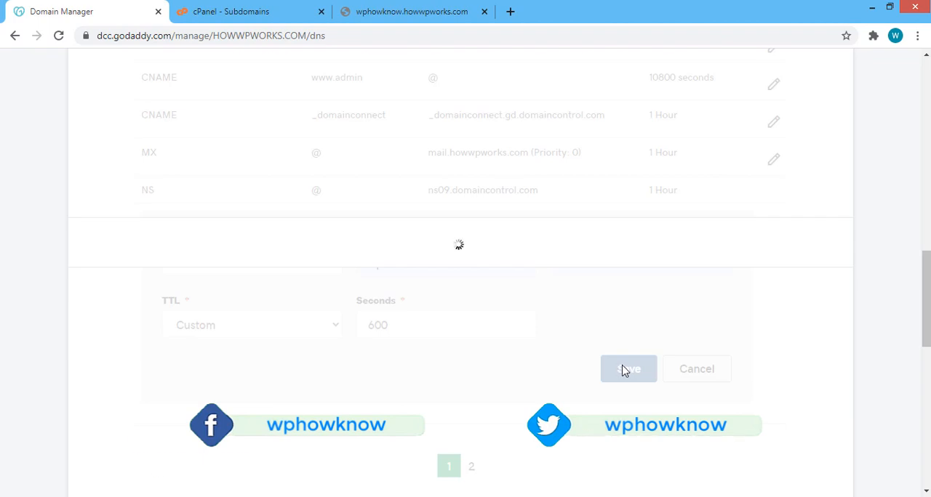
drag(143, 224, 677, 254)
click(586, 283)
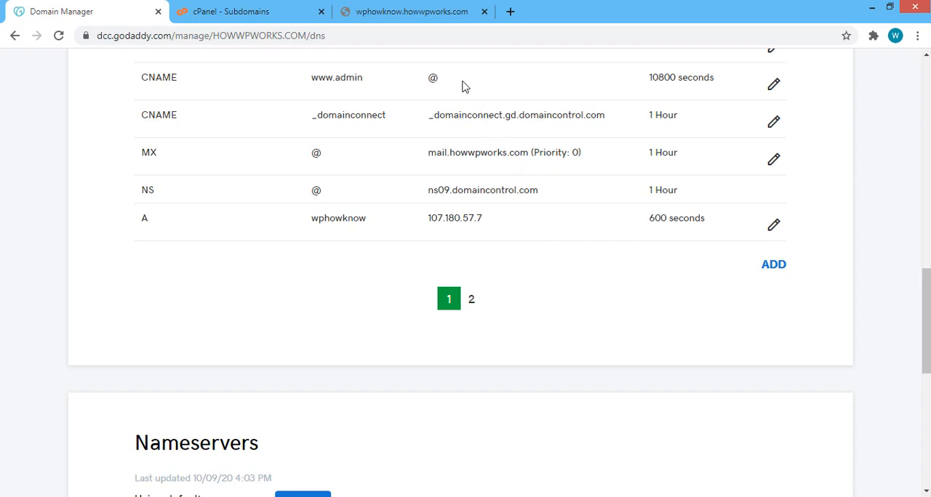
- Load wphowknow.howwpworks.com again and look over its home page to check that the subdomain resolves
click(400, 14)
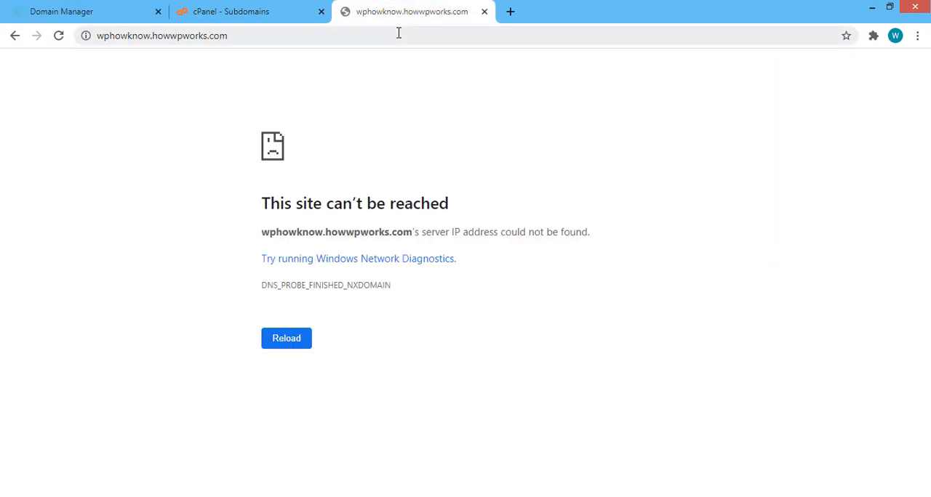
click(398, 33)
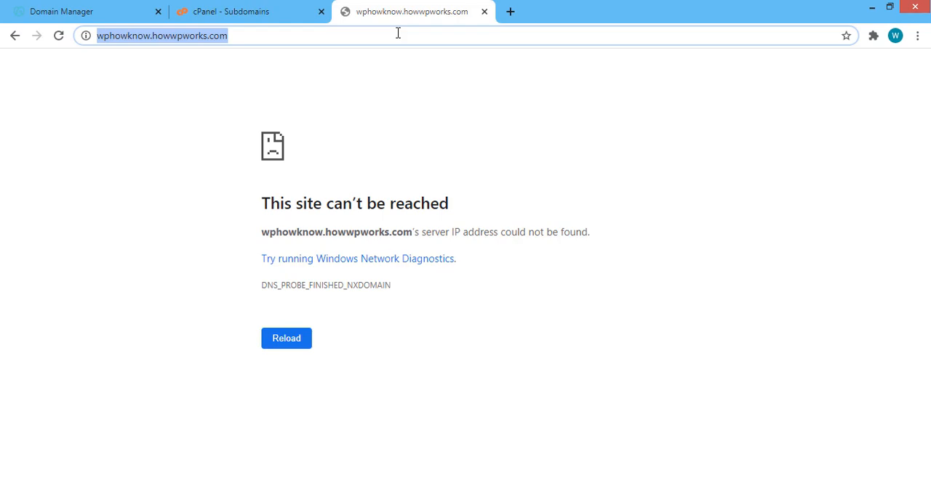
key(Return)
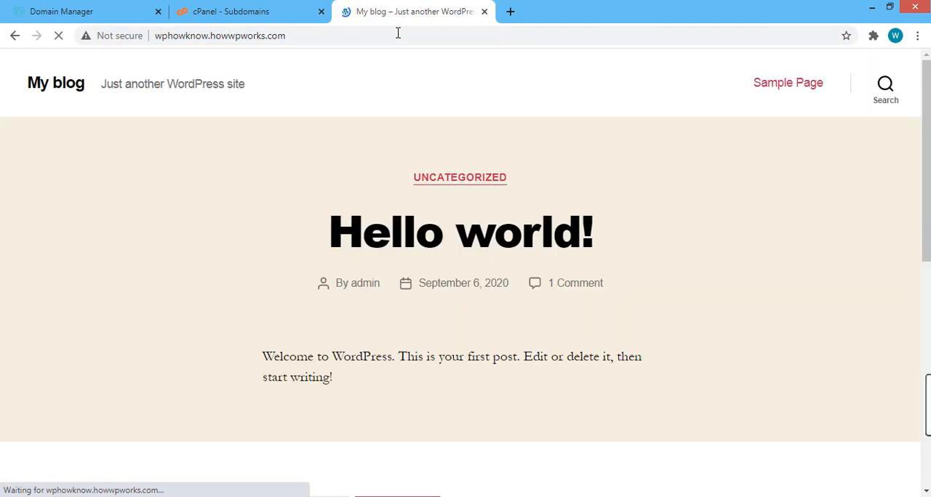
scroll(437, 152, down, 5)
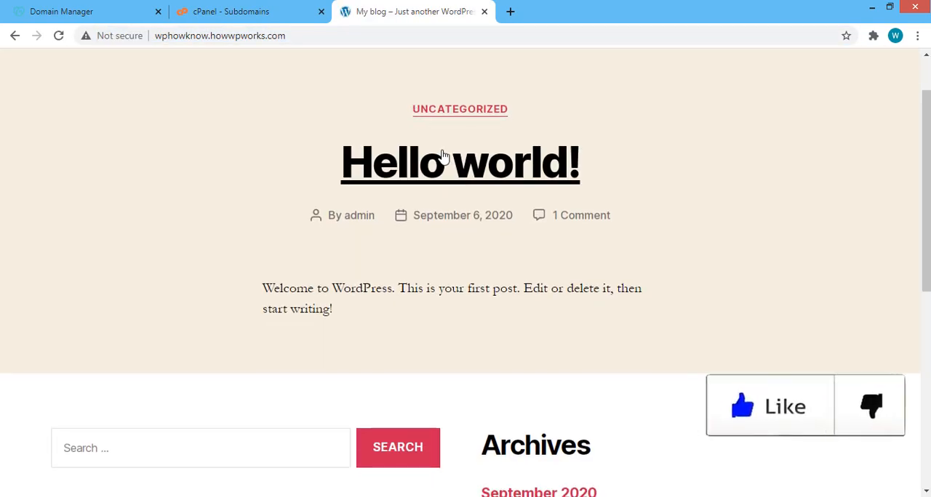
scroll(460, 317, up, 5)
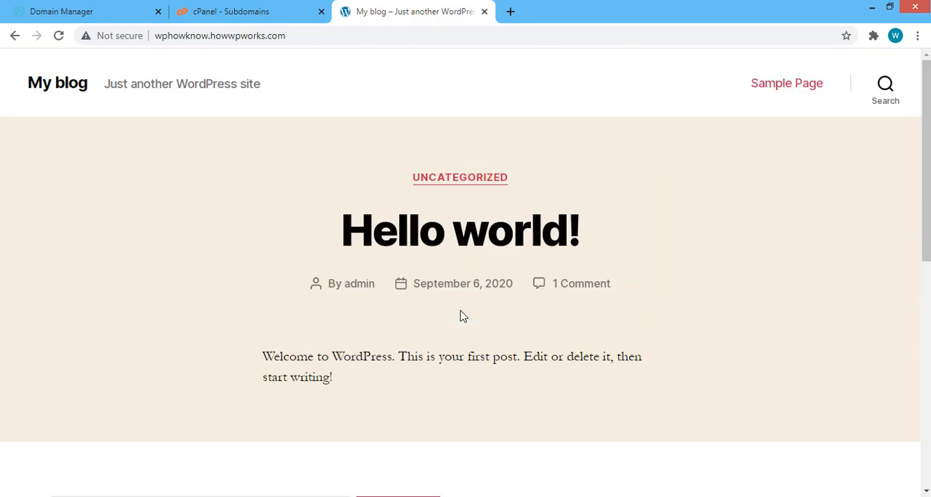